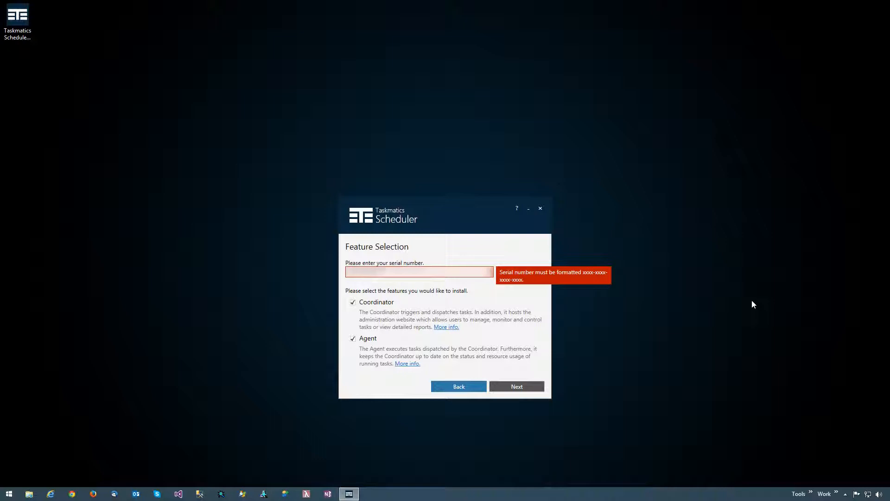
# Step: Enter the product serial number and proceed with the Coordinator and Agent features selected for installation
pyautogui.write('xx-xxxx')
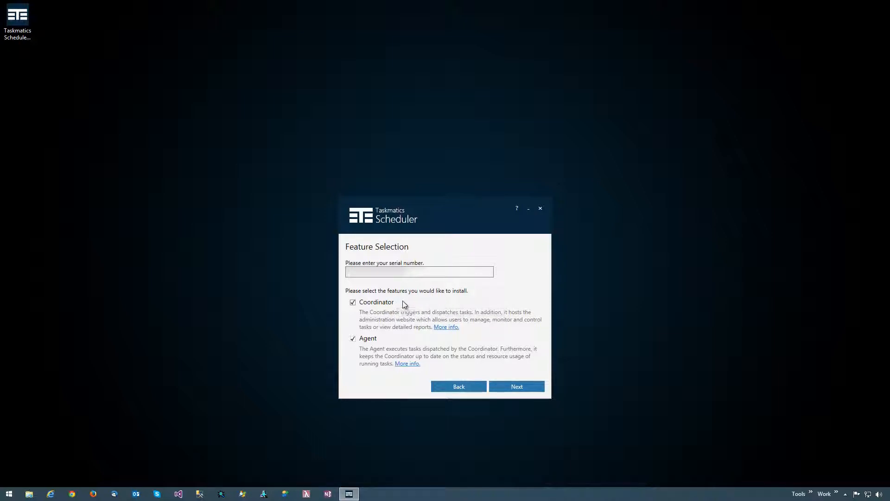
pyautogui.click(538, 386)
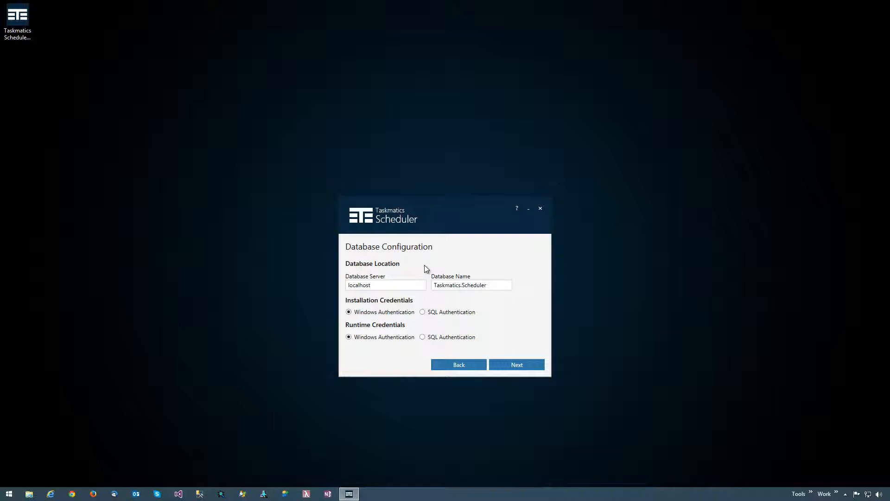
# Step: Accept the database server localhost, database name Taskmatics.Scheduler and Windows Authentication for both installation and runtime credentials
pyautogui.click(356, 286)
pyautogui.moveTo(356, 286); pyautogui.dragTo(332, 288)
pyautogui.click(377, 285)
pyautogui.moveTo(503, 286); pyautogui.dragTo(407, 286)
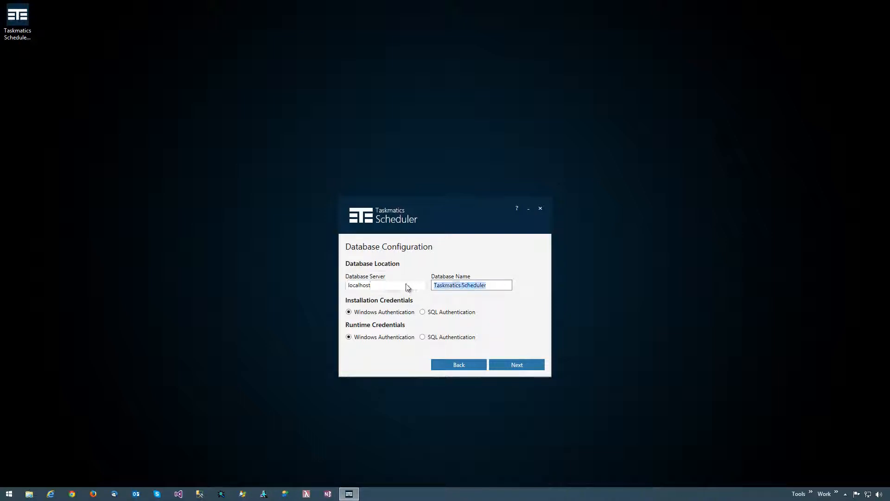
pyautogui.click(502, 286)
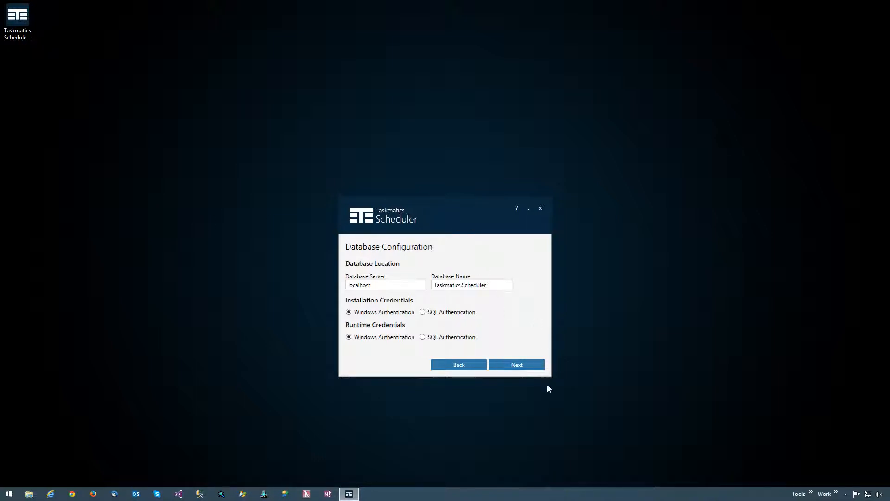
pyautogui.click(524, 364)
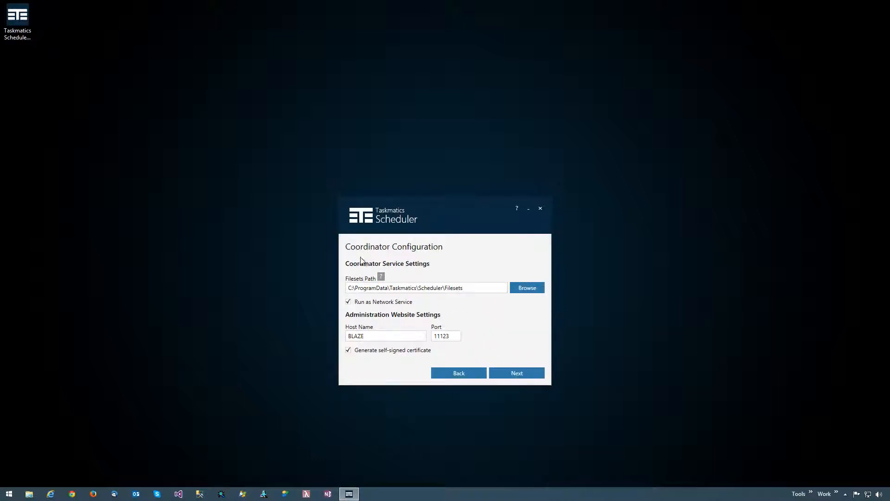
# Step: Turn off Run as Network Service for the Coordinator to view its account credential fields, and turn it back on
pyautogui.moveTo(440, 288)
pyautogui.moveTo(470, 286)
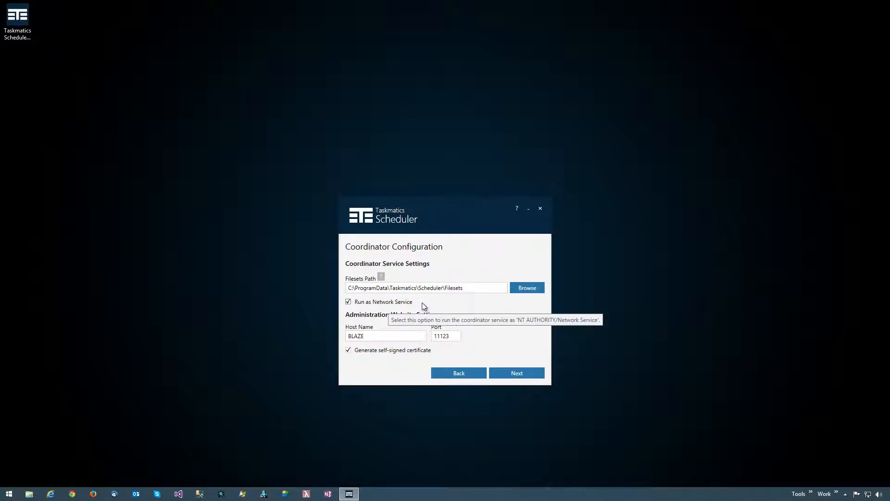
pyautogui.click(348, 302)
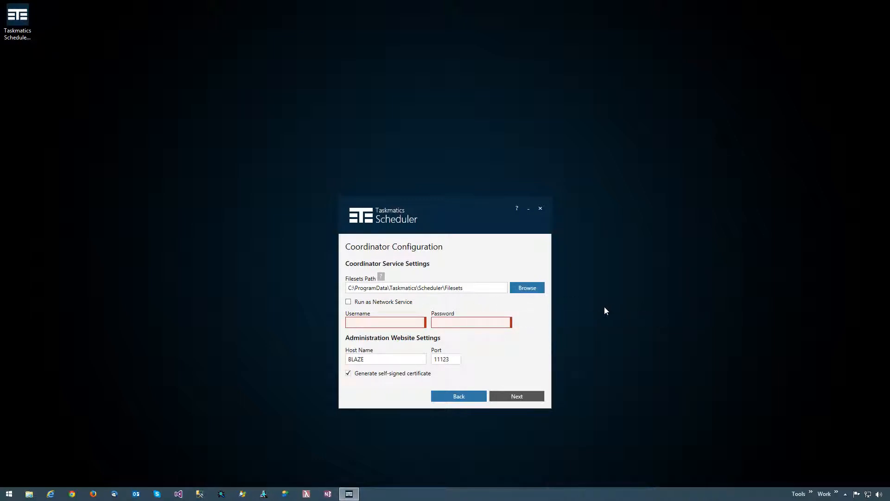
pyautogui.click(349, 303)
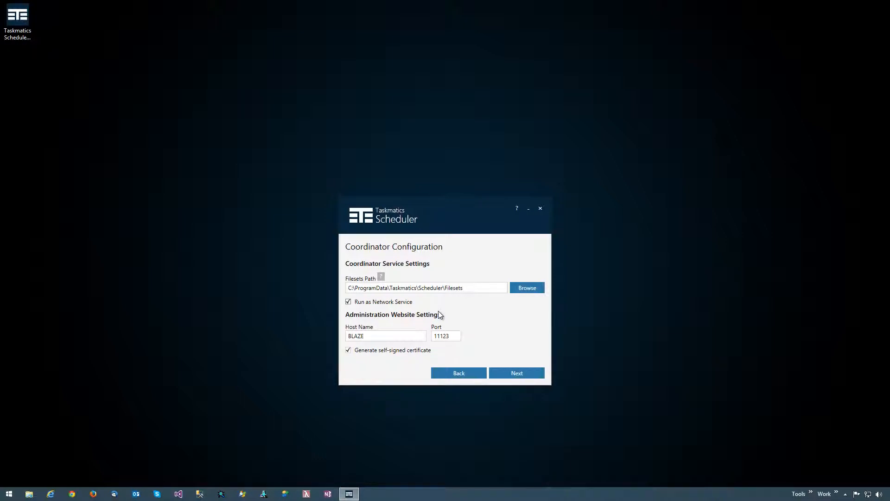
# Step: Accept the administration website's host name BLAZE, port 11123 and self-signed certificate generation, and proceed to the Agent configuration
pyautogui.click(371, 335)
pyautogui.moveTo(370, 336); pyautogui.dragTo(324, 333)
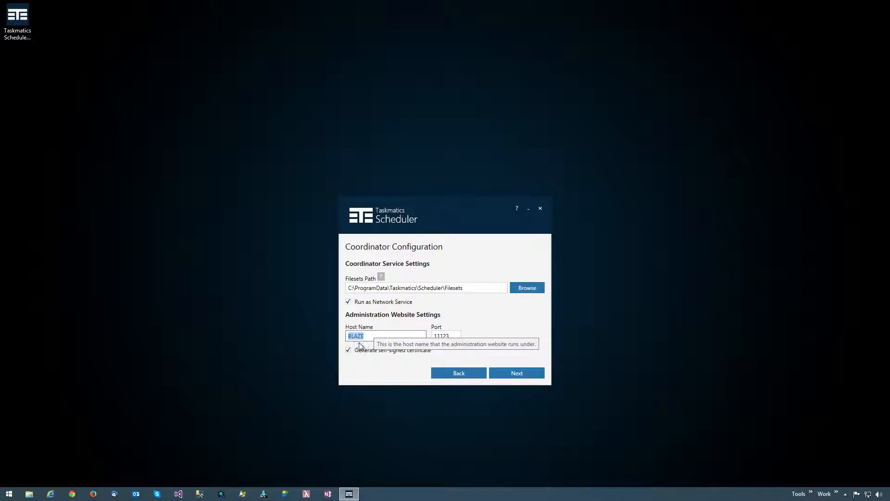
pyautogui.moveTo(454, 335); pyautogui.dragTo(414, 337)
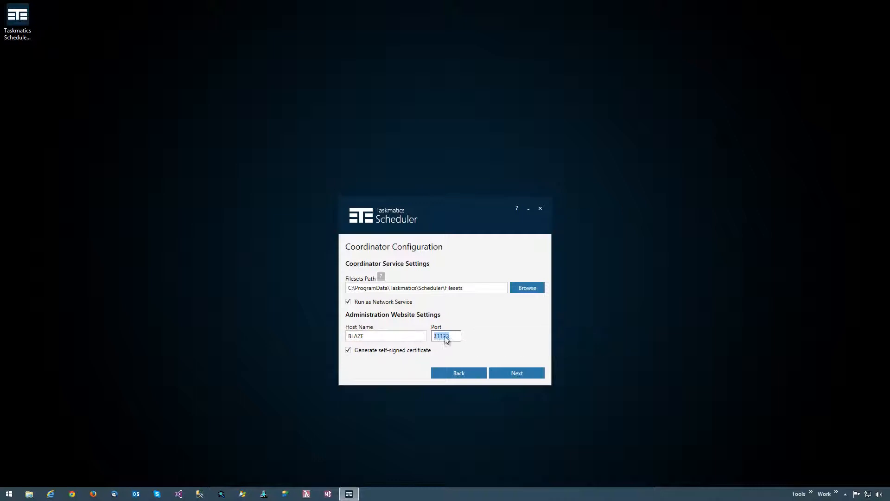
pyautogui.click(453, 335)
pyautogui.click(348, 350)
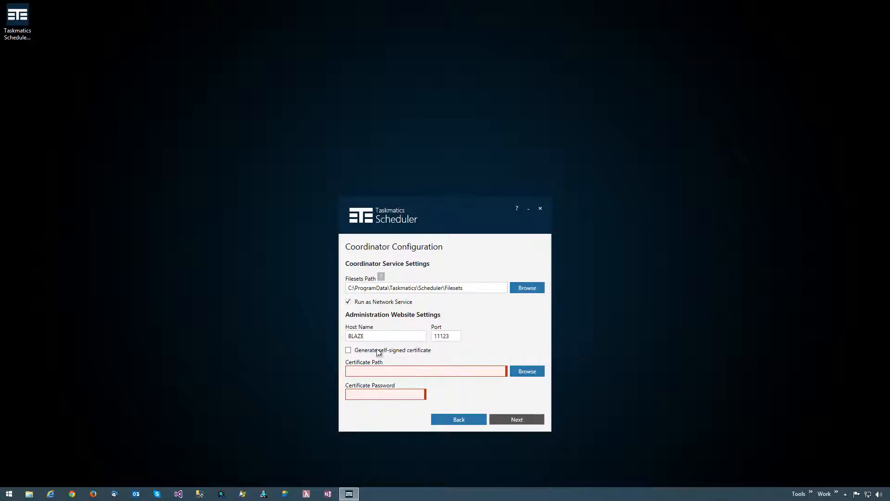
pyautogui.click(349, 351)
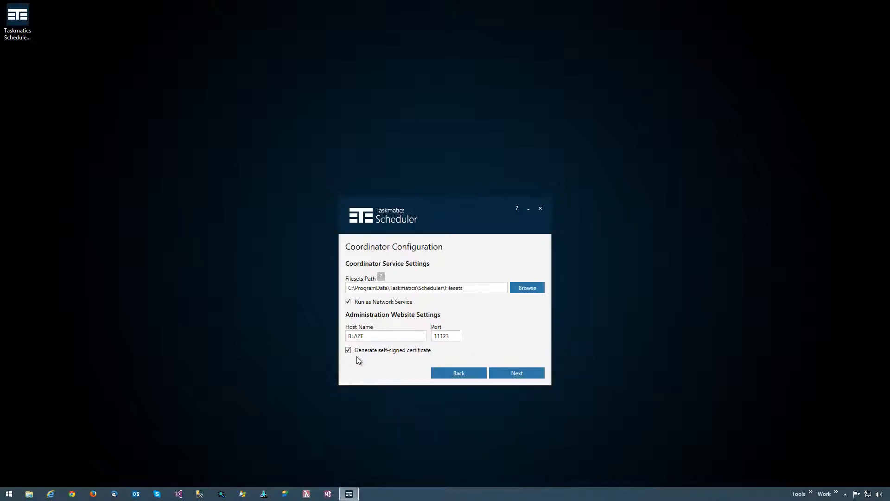
pyautogui.click(541, 374)
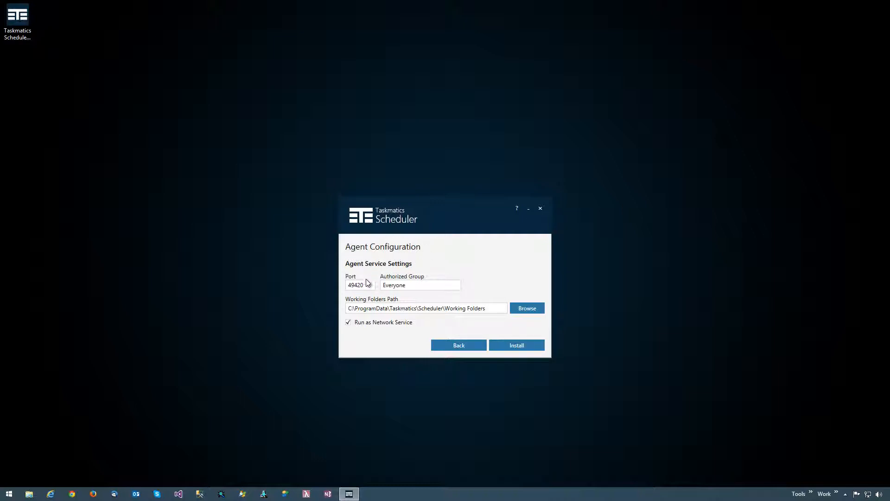
# Step: Install with Agent port 49420, authorized group Everyone, the default working folders path and Run as Network Service, and close the finished installer
pyautogui.moveTo(368, 285)
pyautogui.moveTo(367, 286); pyautogui.dragTo(341, 291)
pyautogui.click(370, 285)
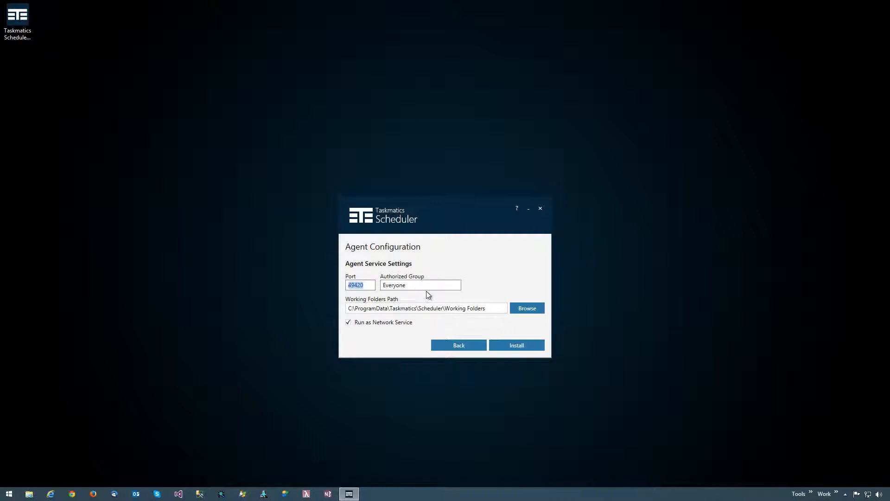
pyautogui.press('Tab')
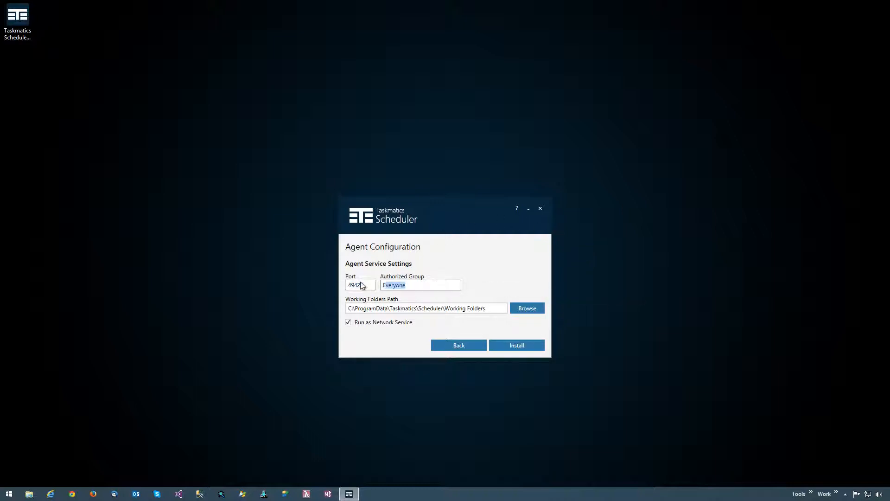
pyautogui.click(425, 286)
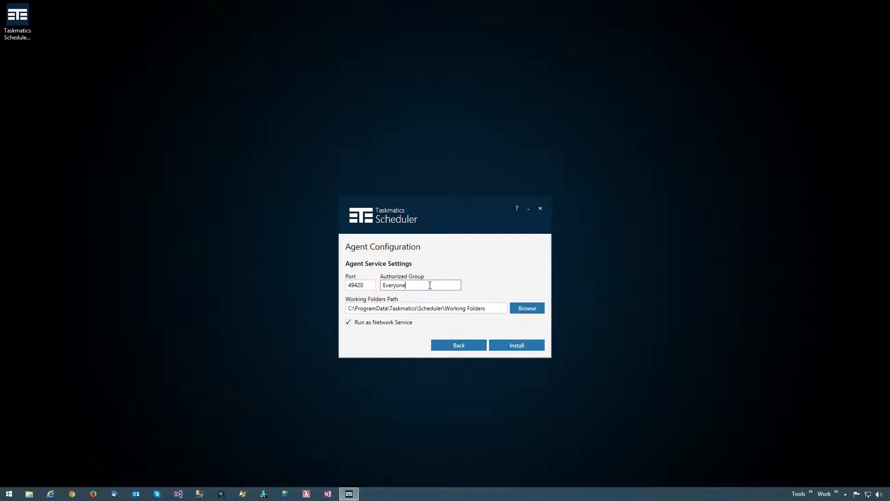
pyautogui.doubleClick(392, 285)
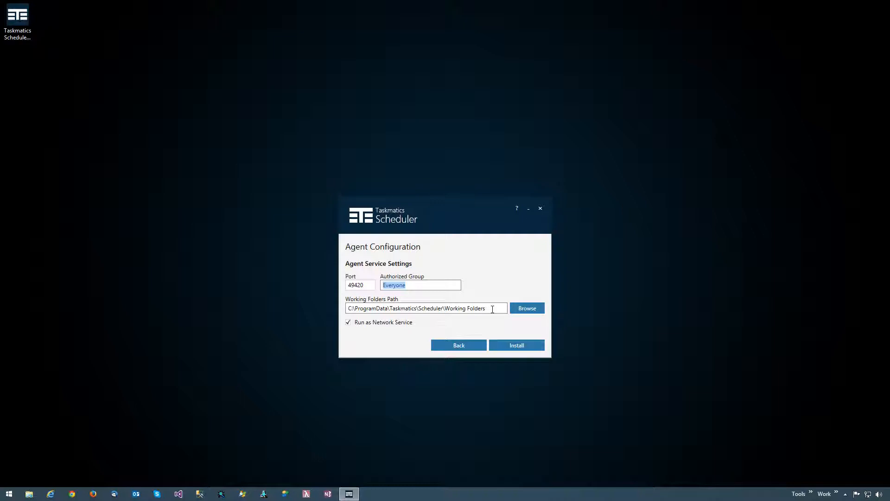
pyautogui.moveTo(493, 310); pyautogui.dragTo(338, 308)
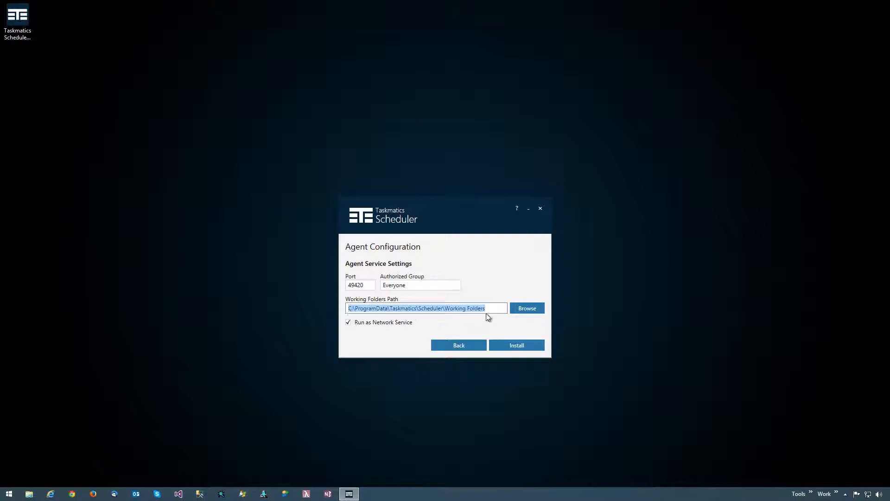
pyautogui.click(492, 308)
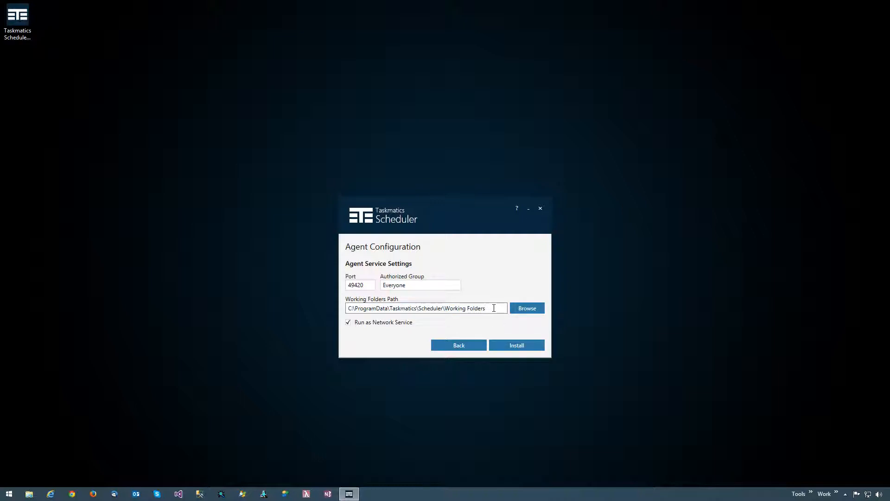
pyautogui.moveTo(498, 308); pyautogui.dragTo(323, 311)
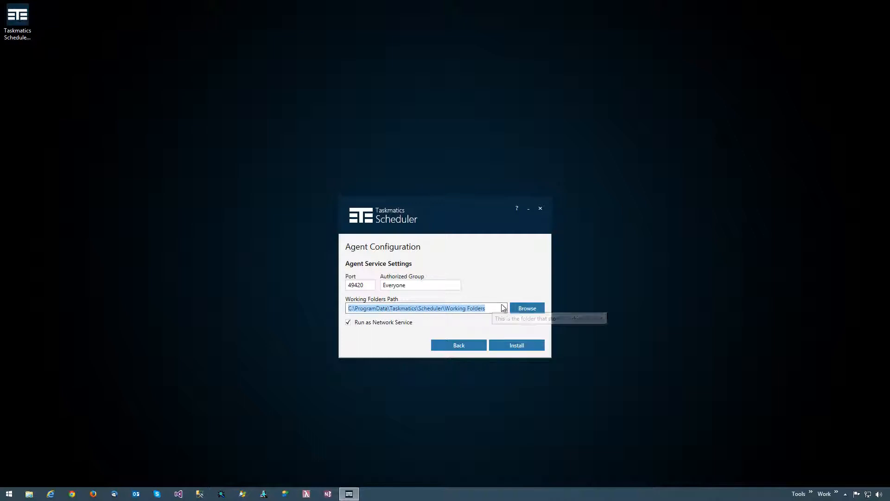
pyautogui.click(503, 308)
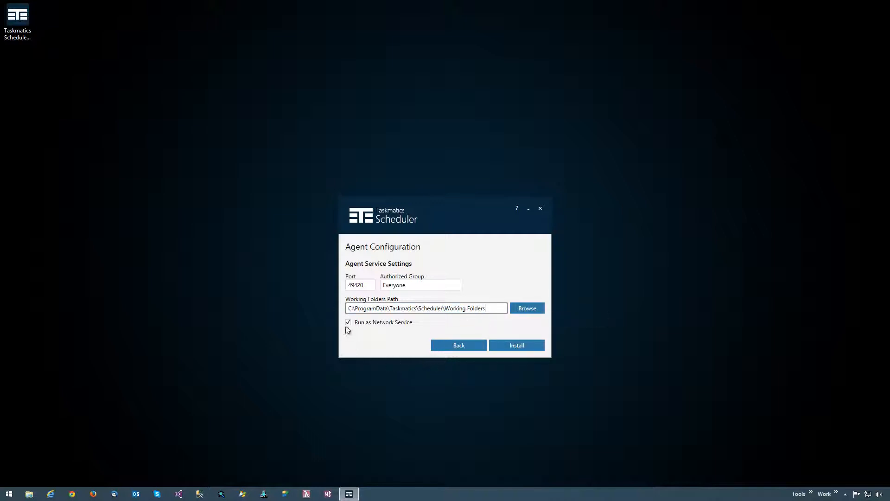
pyautogui.click(535, 346)
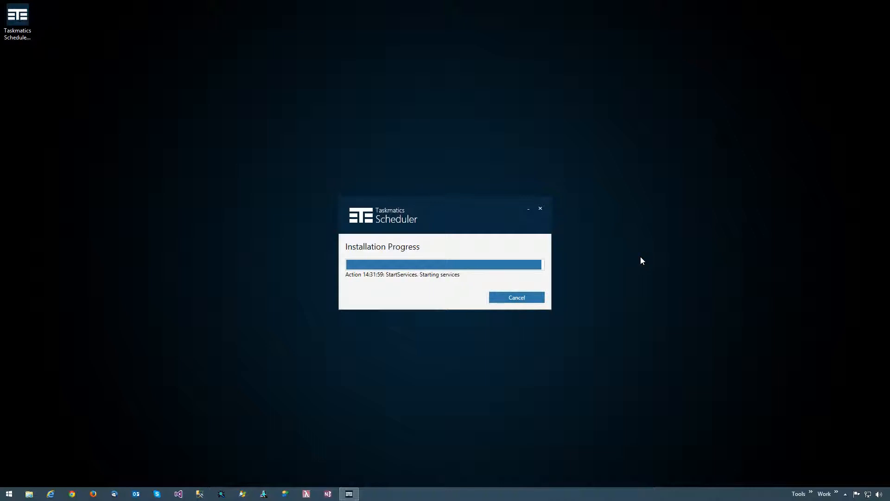
pyautogui.click(532, 297)
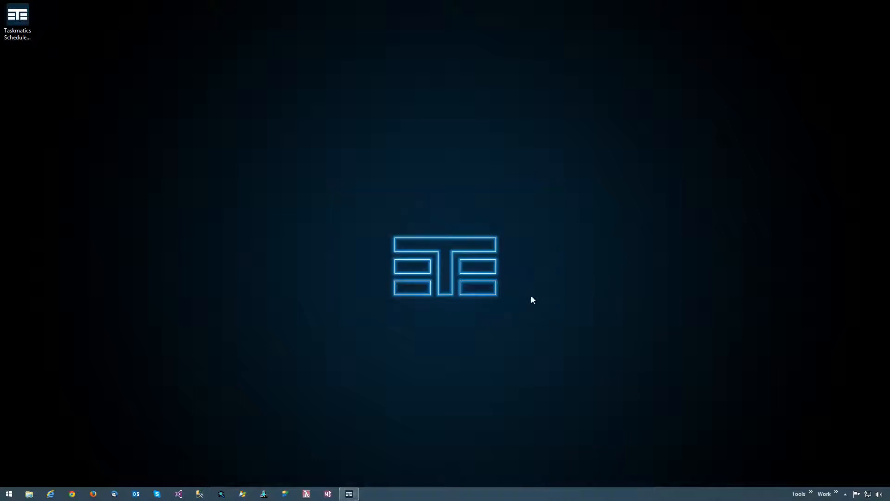
# Step: Switch to Chrome with the Scheduler administration login page and shrink its window to a smaller, centered size on the desktop
pyautogui.click(72, 494)
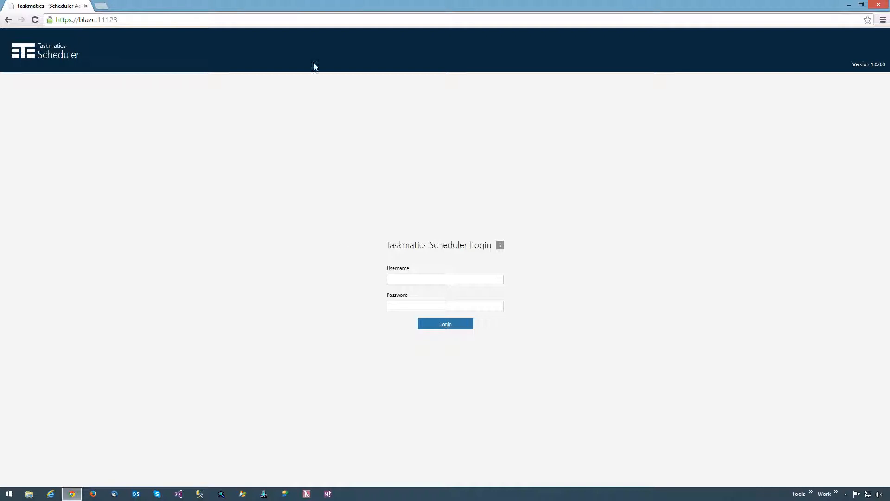
pyautogui.doubleClick(333, 6)
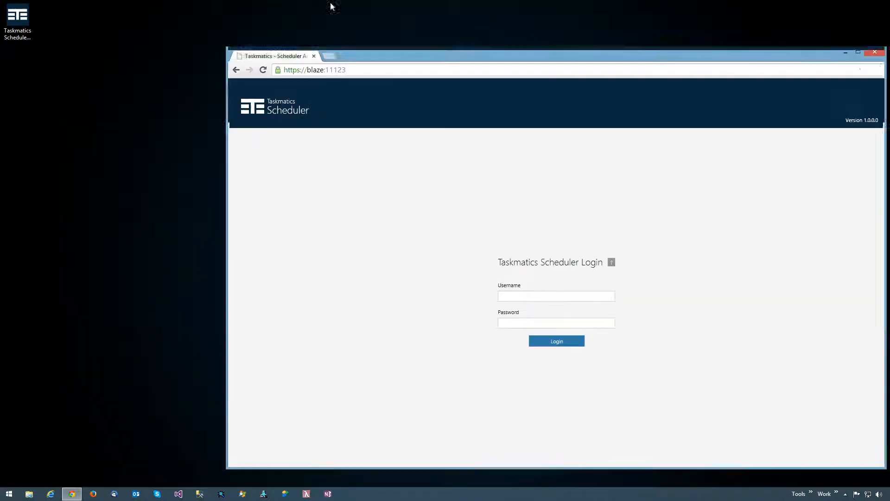
pyautogui.moveTo(583, 52); pyautogui.dragTo(500, 44)
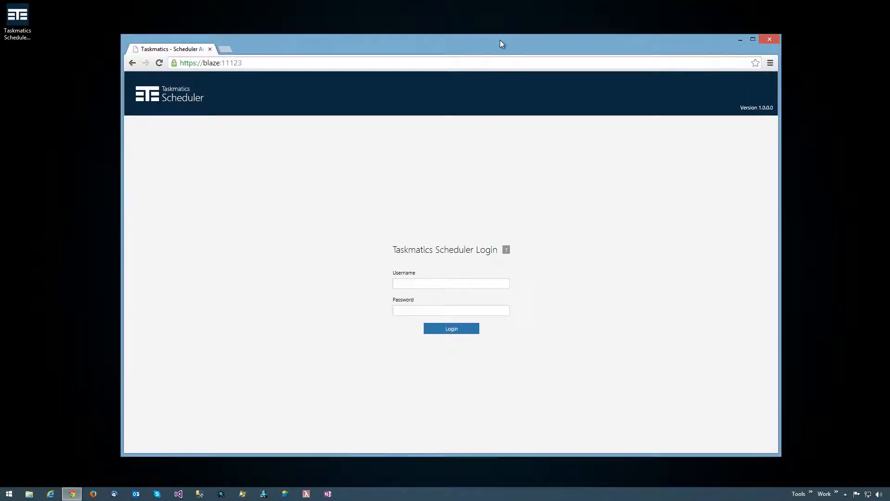
pyautogui.moveTo(785, 460); pyautogui.dragTo(572, 403)
pyautogui.moveTo(422, 48); pyautogui.dragTo(500, 62)
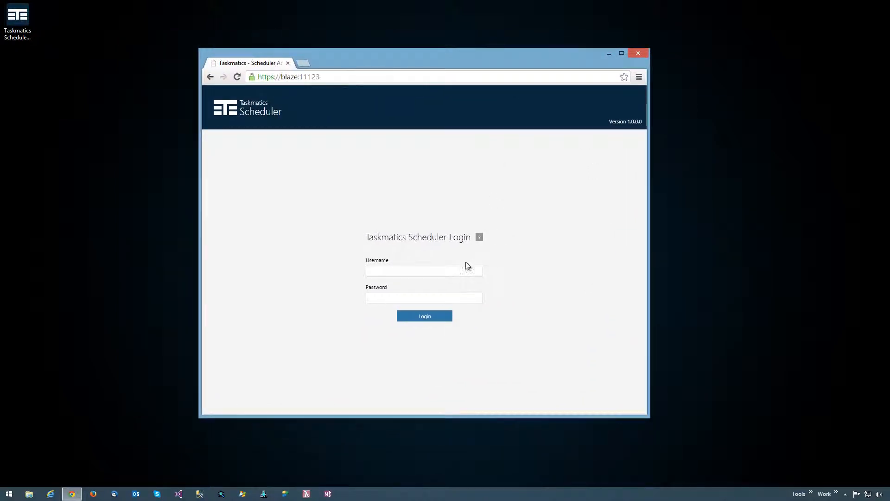
# Step: Log in to the Taskmatics Scheduler administration site with the account username and password
pyautogui.click(441, 269)
pyautogui.write('easy')
pyautogui.press('Tab')
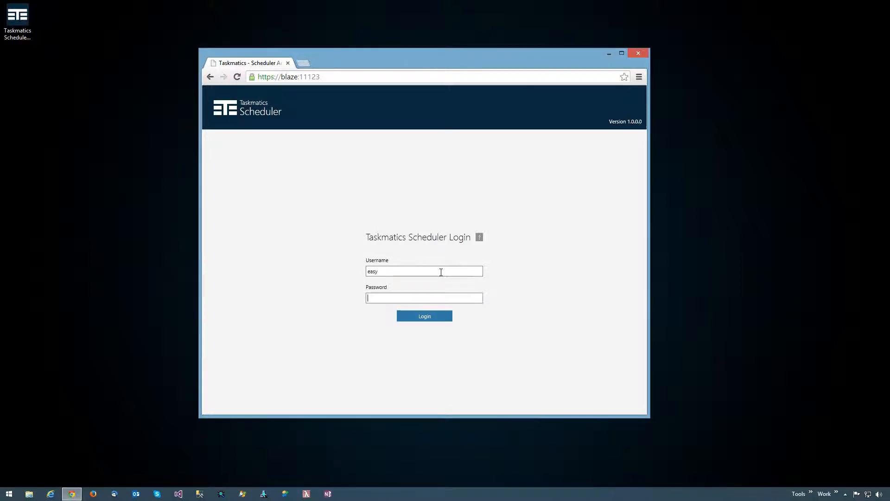
pyautogui.write('•••••••')
pyautogui.press('Return')
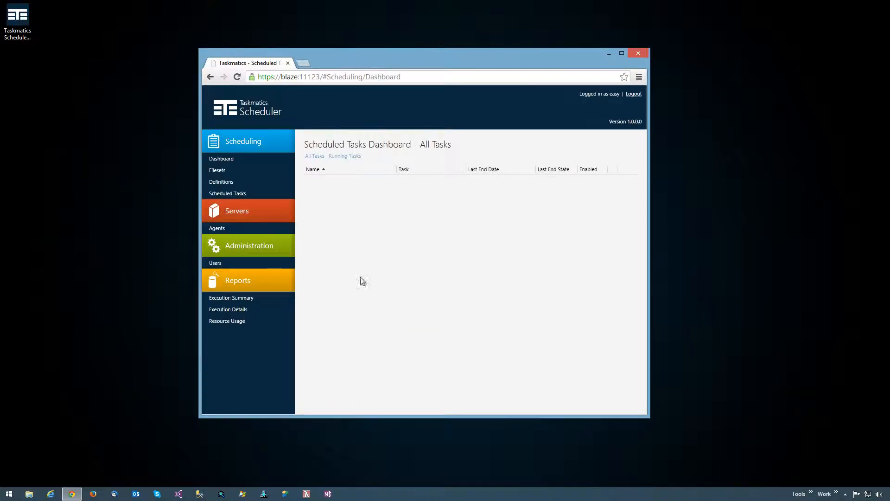
# Step: Create a new user with the Administrator role, and view the delete option for the original administrator without using it
pyautogui.click(217, 264)
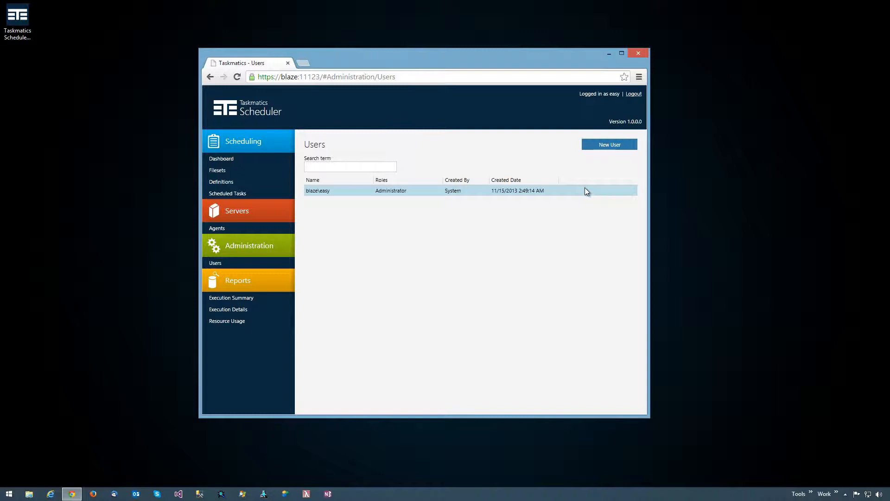
pyautogui.click(598, 144)
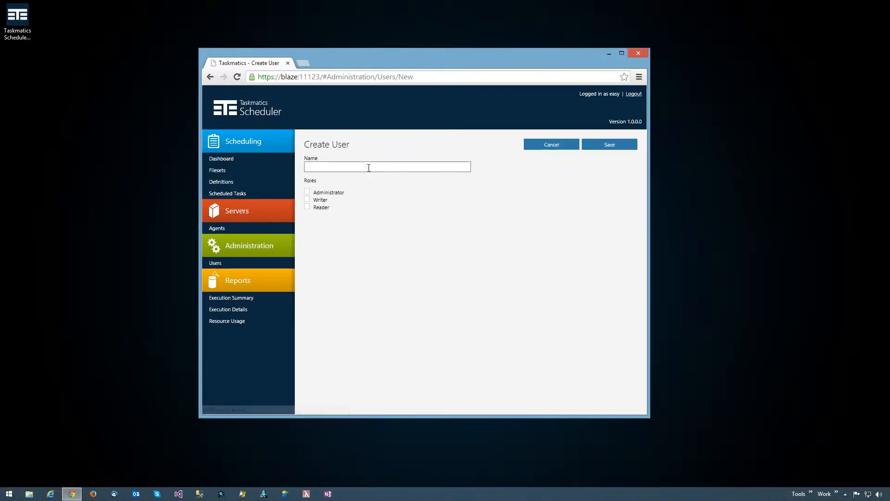
pyautogui.click(369, 167)
pyautogui.write('dave')
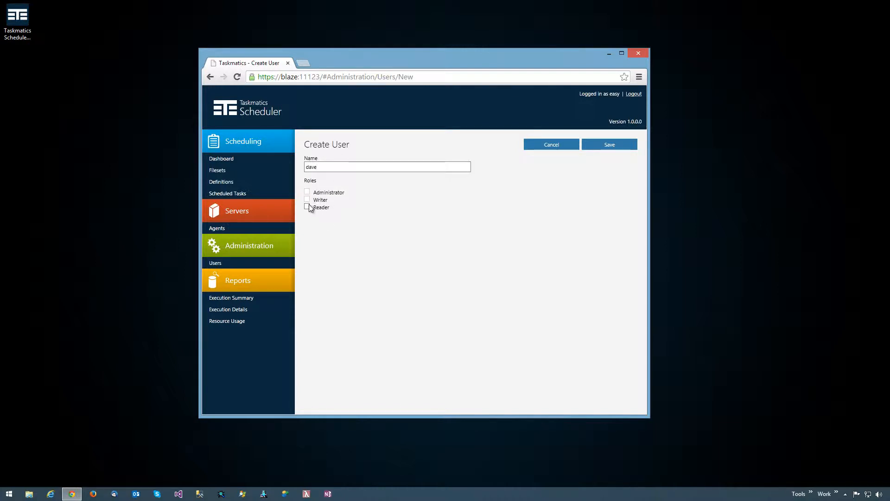
pyautogui.click(307, 192)
pyautogui.click(610, 146)
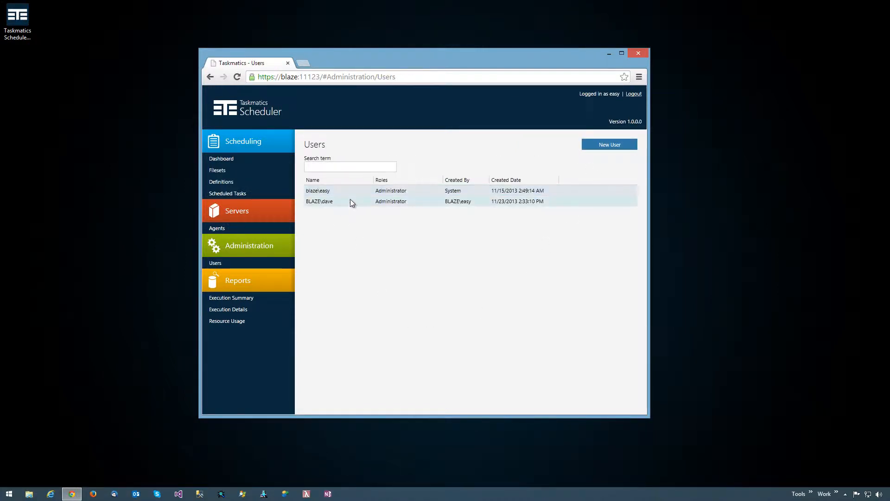
pyautogui.rightClick(374, 192)
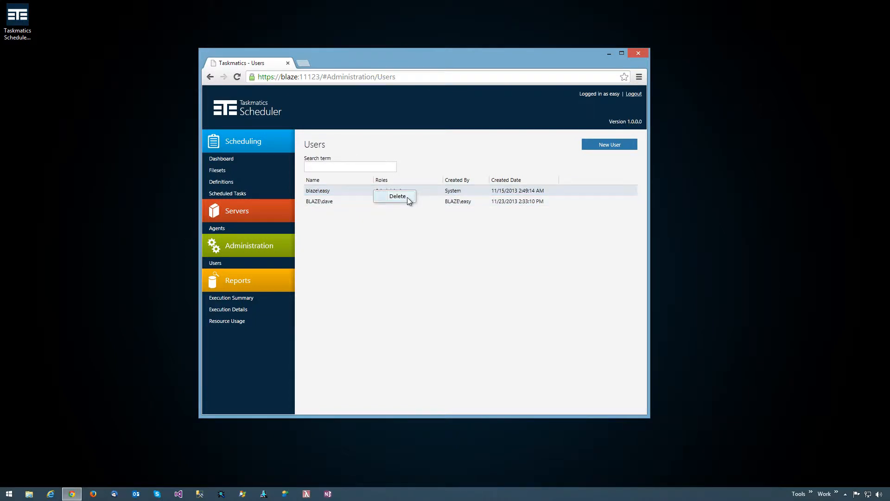
pyautogui.click(488, 267)
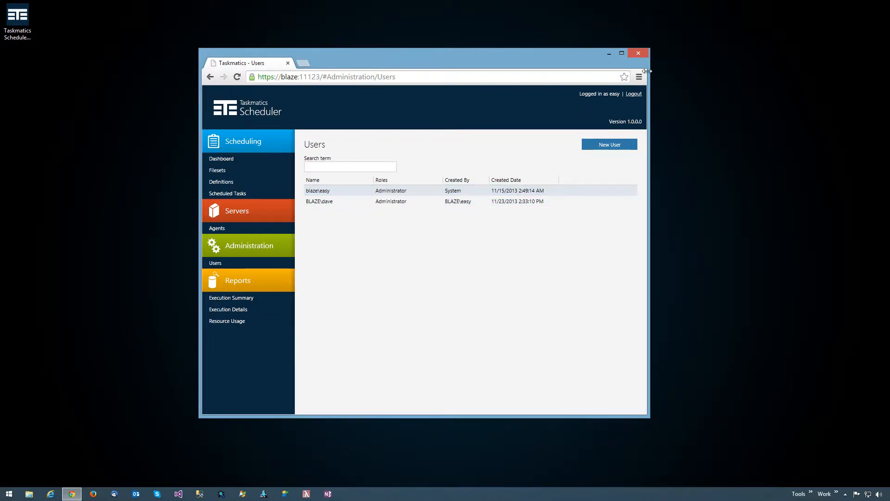